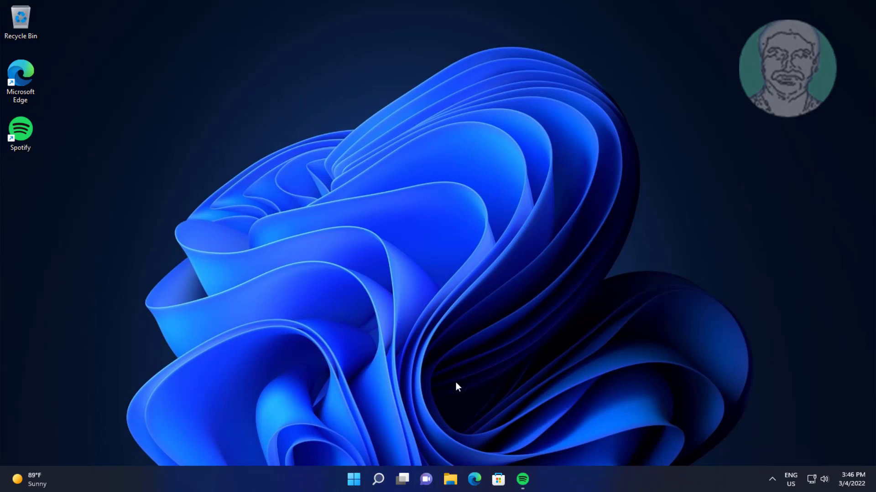
- Run %localappdata% from the Run dialog to open the AppData Local folder
{"action": "right_click", "coordinate": [354, 481]}
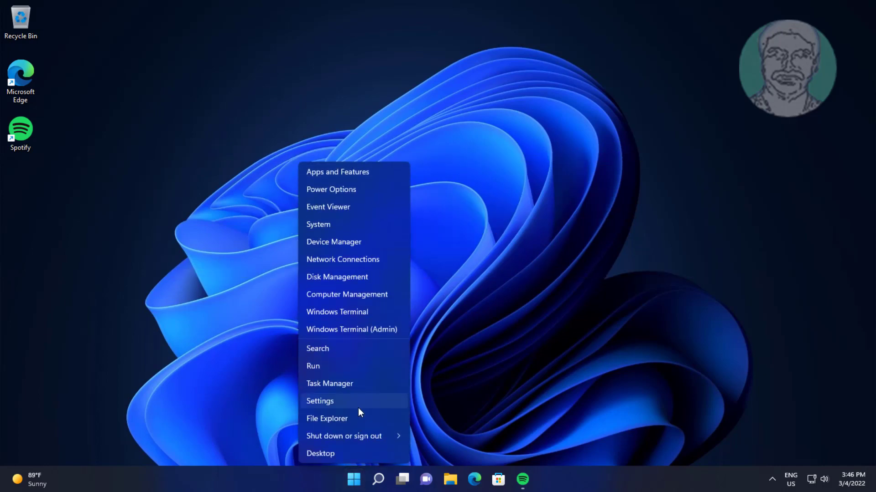
{"action": "left_click", "coordinate": [357, 369]}
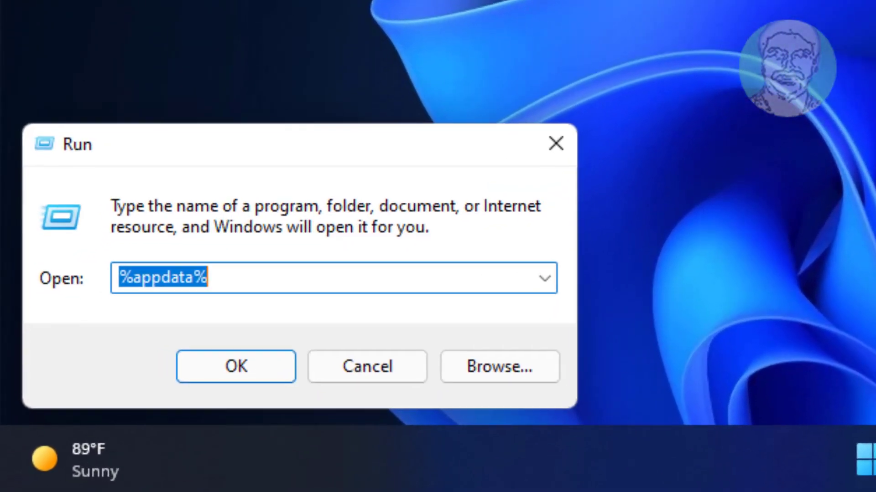
{"action": "type", "text": "%"}
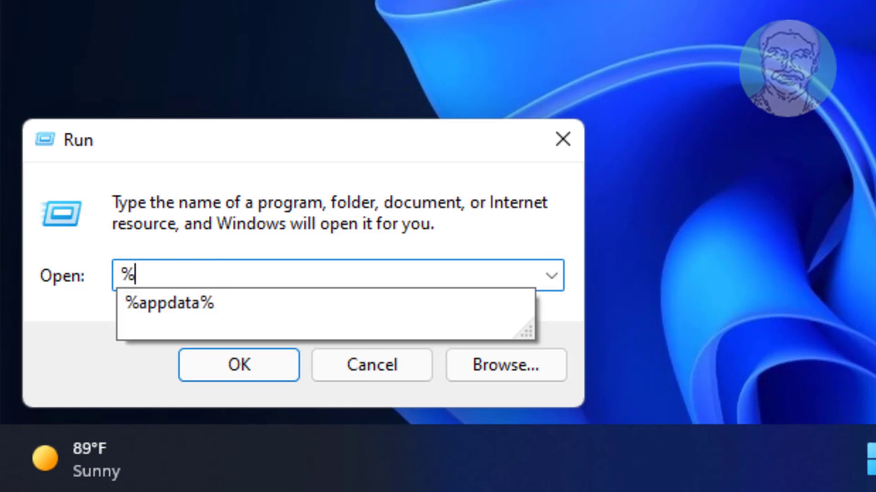
{"action": "type", "text": "local"}
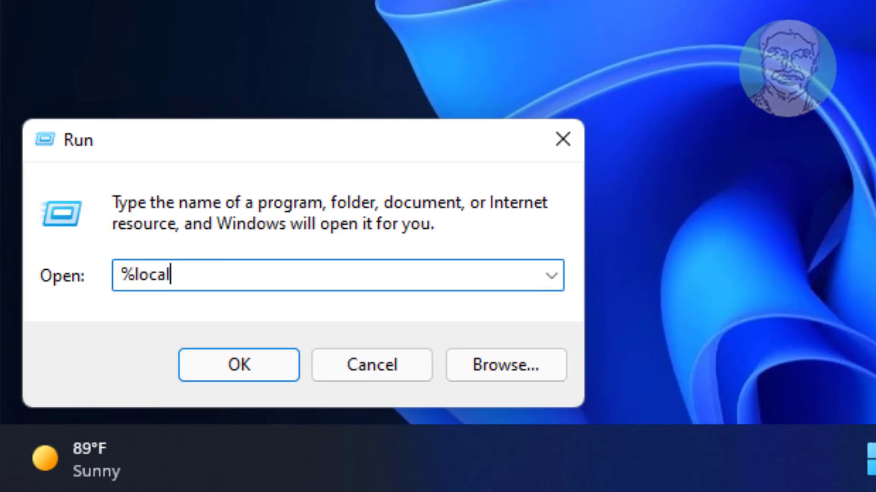
{"action": "type", "text": "appdat"}
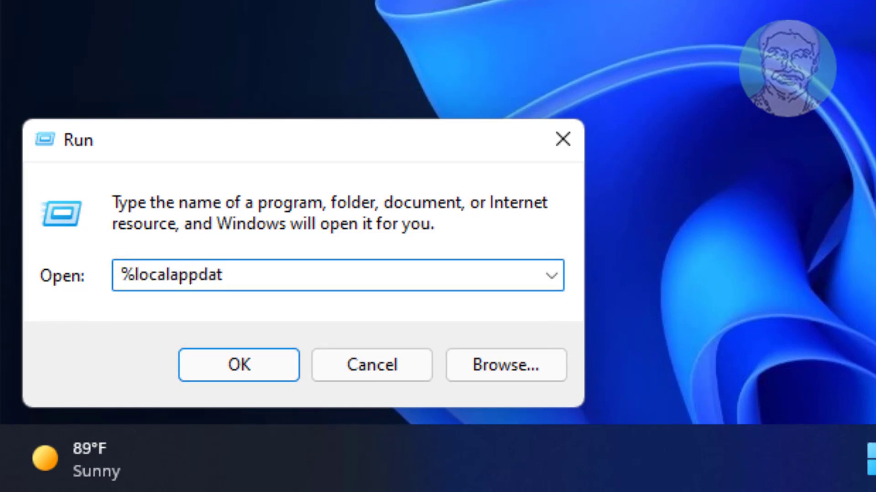
{"action": "type", "text": "a%"}
{"action": "left_click", "coordinate": [244, 369]}
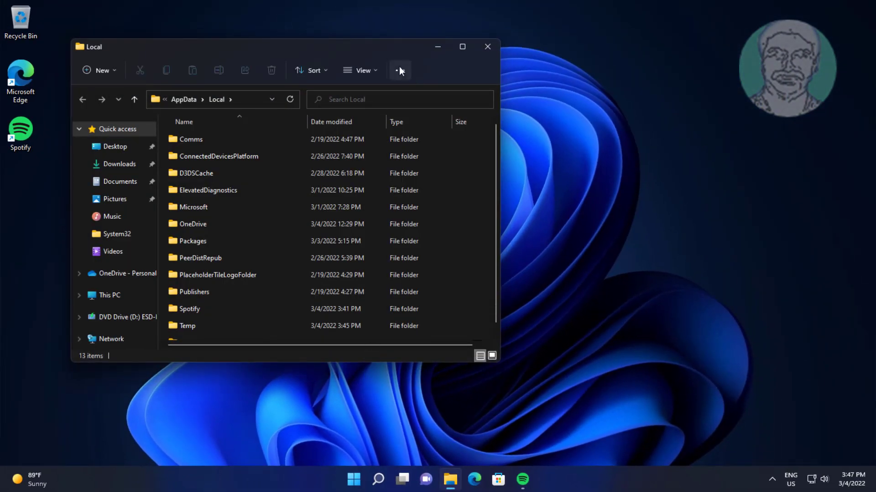
- Enable 'Show hidden files, folders, and drives' in Folder Options' View settings and apply it
{"action": "left_click", "coordinate": [400, 71]}
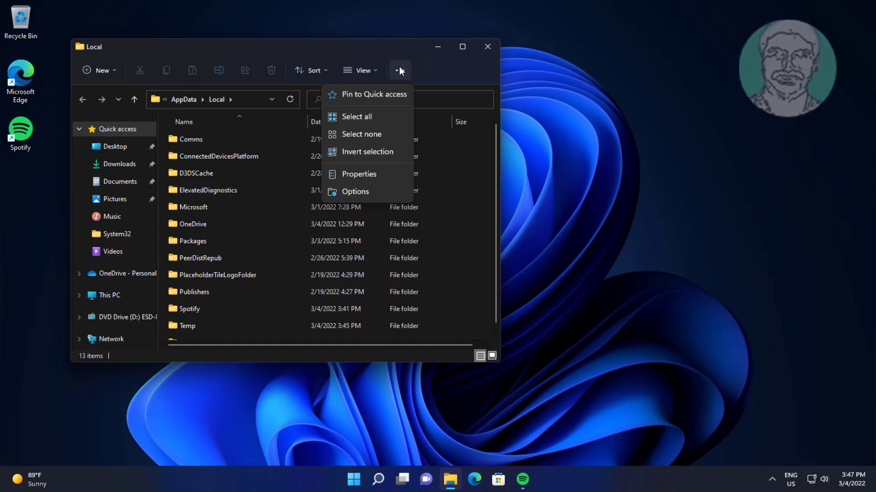
{"action": "left_click", "coordinate": [362, 195]}
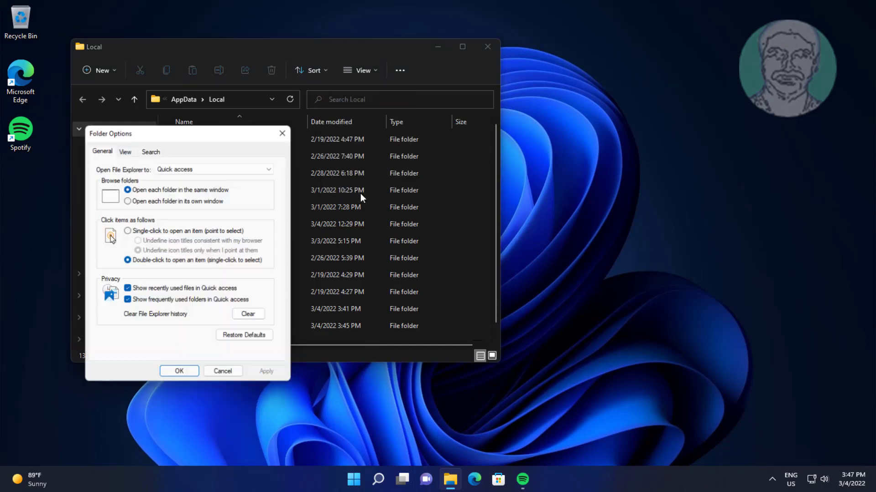
{"action": "left_click", "coordinate": [126, 152]}
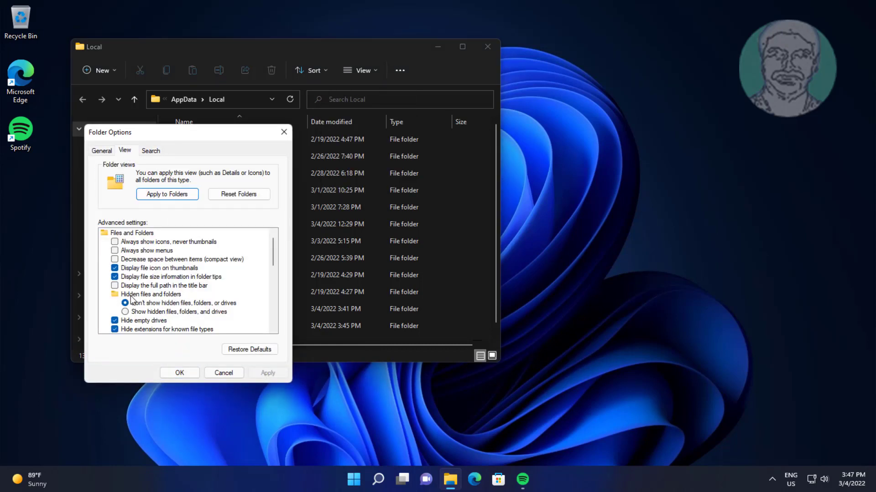
{"action": "left_click", "coordinate": [126, 312]}
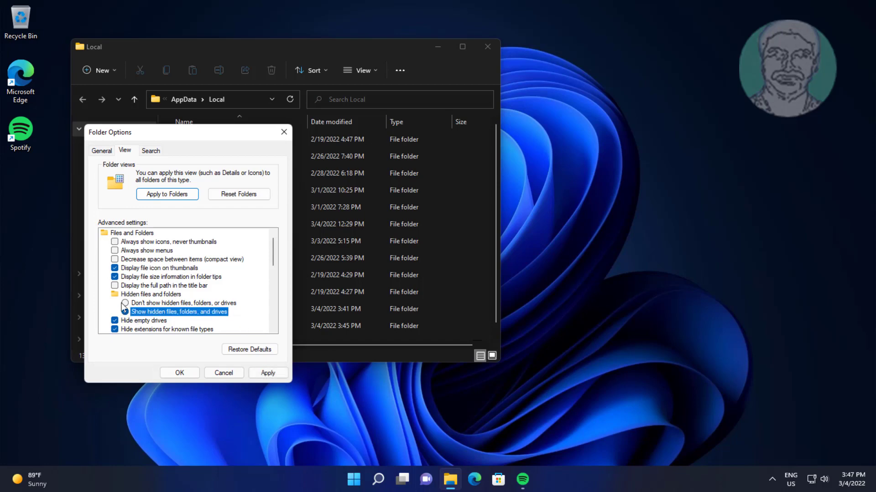
{"action": "left_click", "coordinate": [270, 375]}
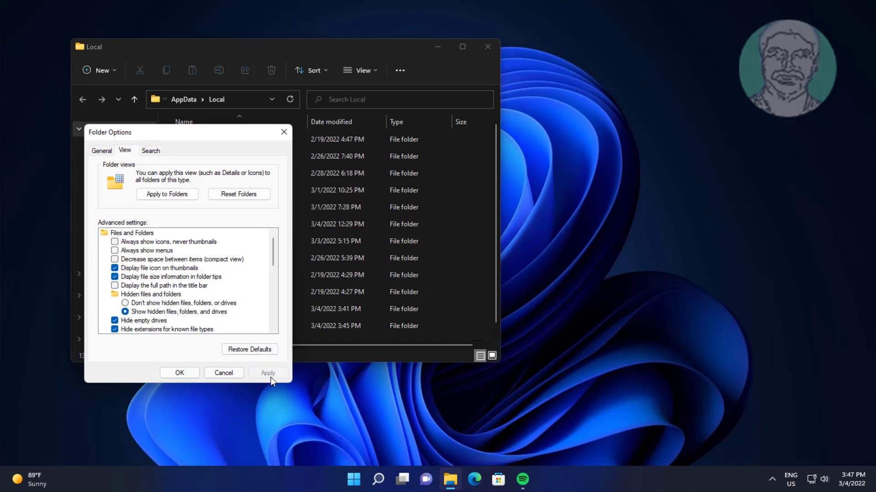
{"action": "left_click", "coordinate": [179, 374]}
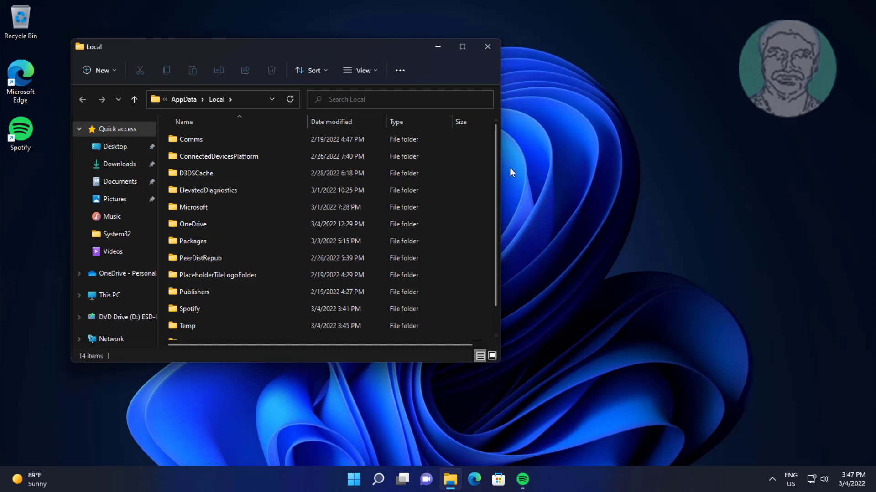
{"action": "scroll", "coordinate": [492, 193], "scroll_direction": "down", "scroll_amount": 1}
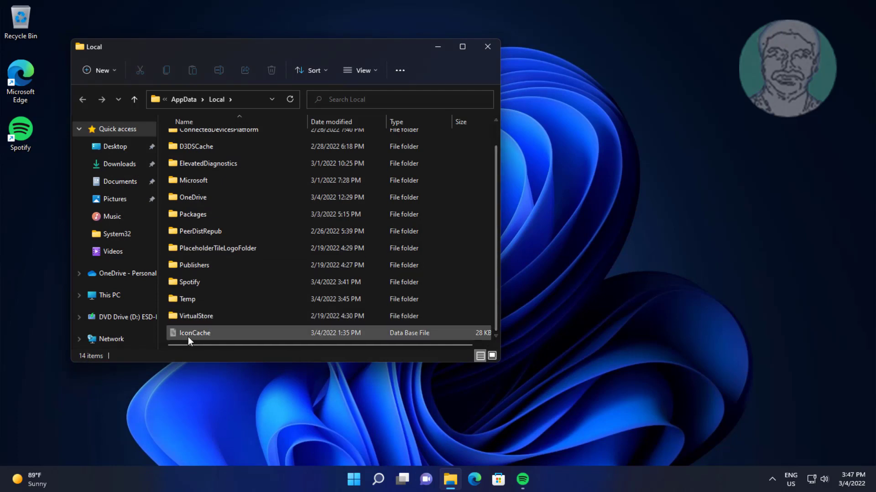
- Delete the hidden IconCache file from the AppData Local folder
{"action": "left_click", "coordinate": [170, 333]}
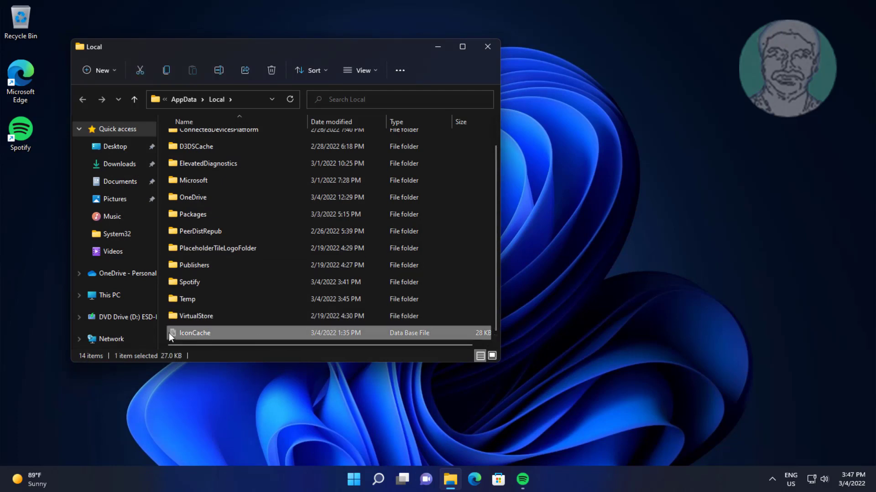
{"action": "right_click", "coordinate": [201, 334]}
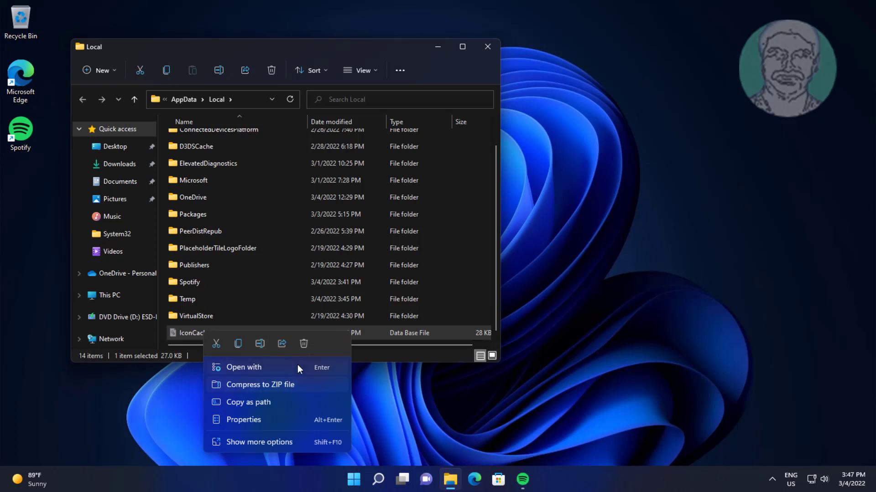
{"action": "left_click", "coordinate": [302, 344]}
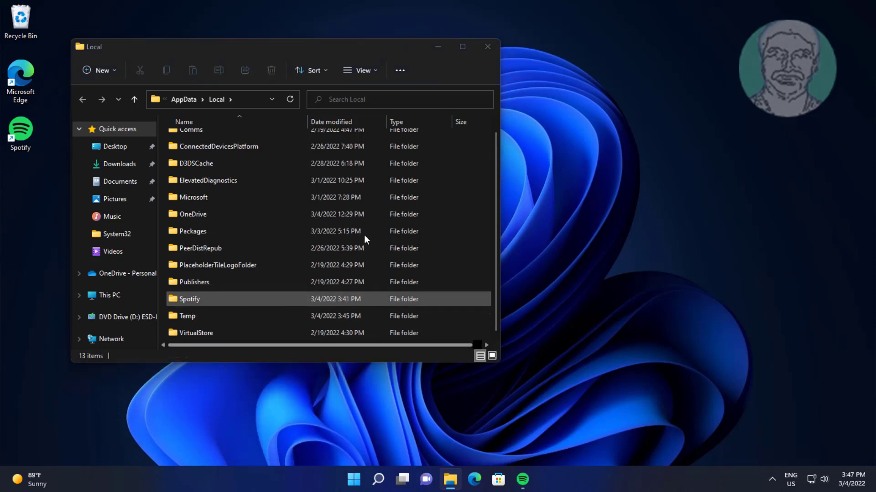
- Keep hidden files shown in Folder Options, then close the Local folder window
{"action": "left_click", "coordinate": [399, 70]}
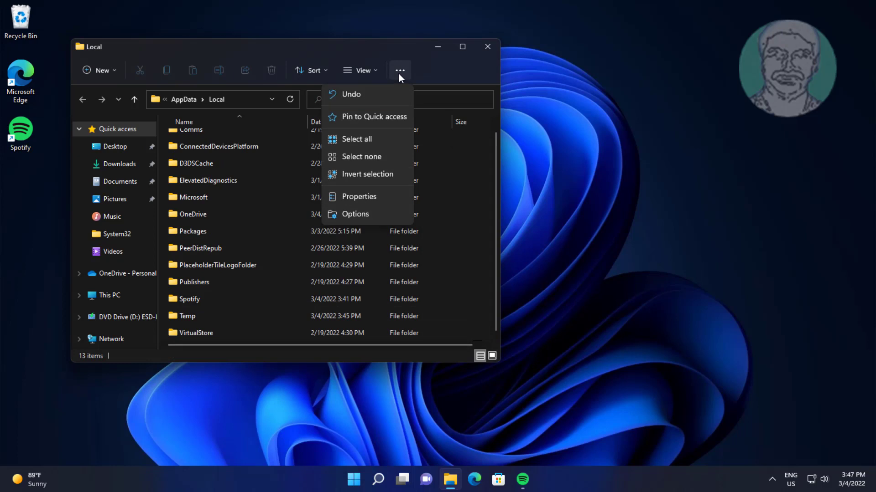
{"action": "left_click", "coordinate": [376, 214]}
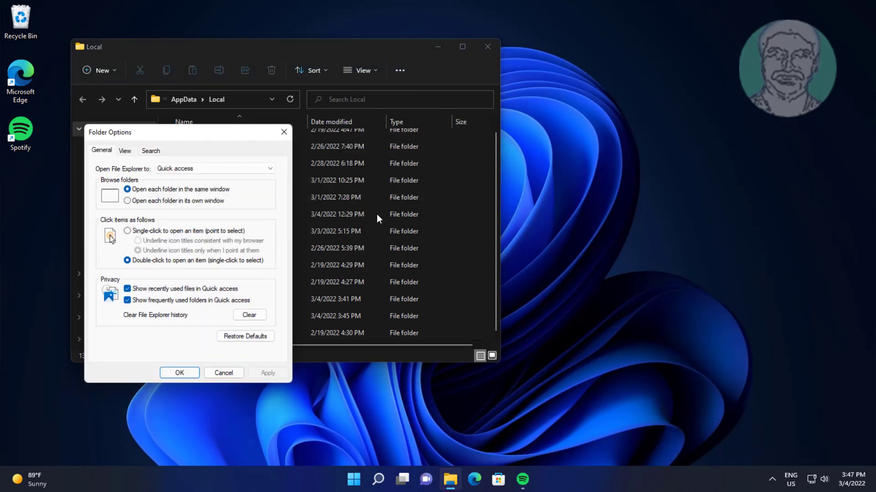
{"action": "left_click", "coordinate": [124, 151]}
{"action": "left_click", "coordinate": [125, 312]}
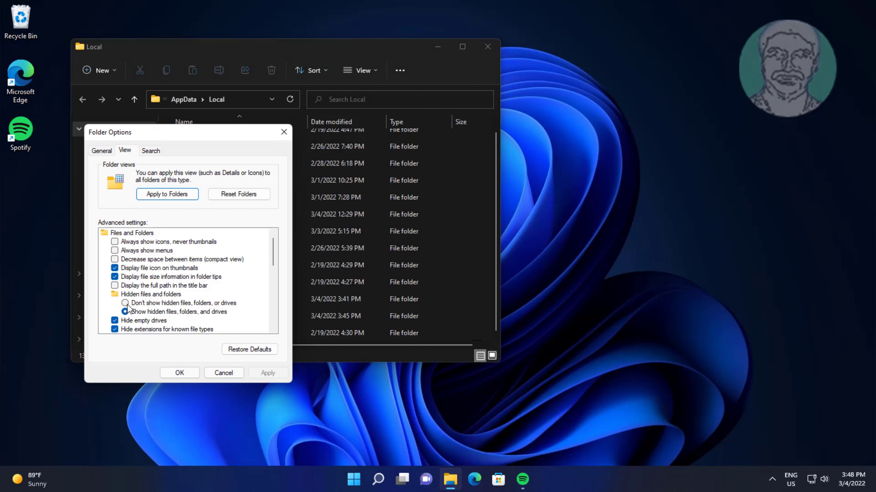
{"action": "left_click", "coordinate": [265, 374]}
{"action": "left_click", "coordinate": [176, 375]}
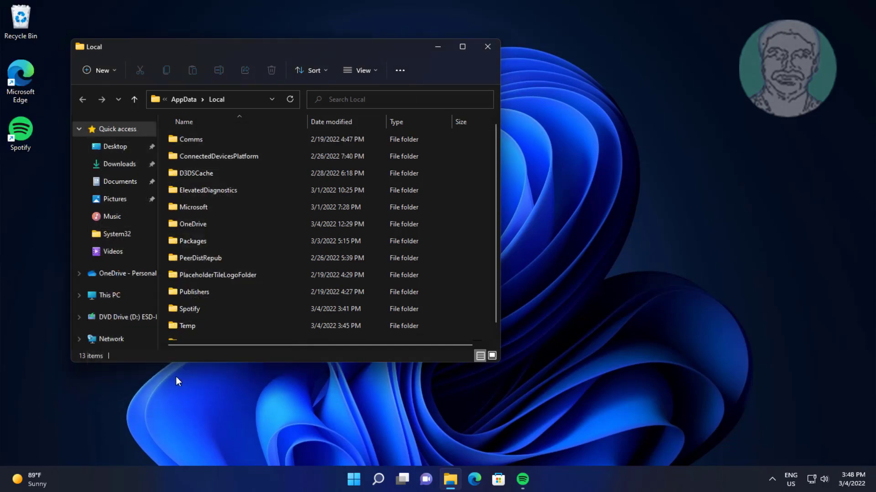
{"action": "left_click", "coordinate": [485, 49]}
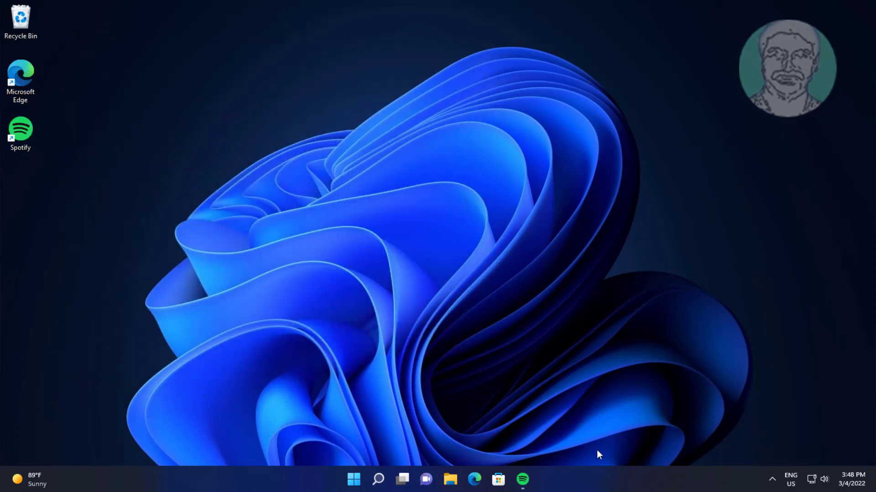
- Restart the computer from the Start menu's power options
{"action": "left_click", "coordinate": [354, 478]}
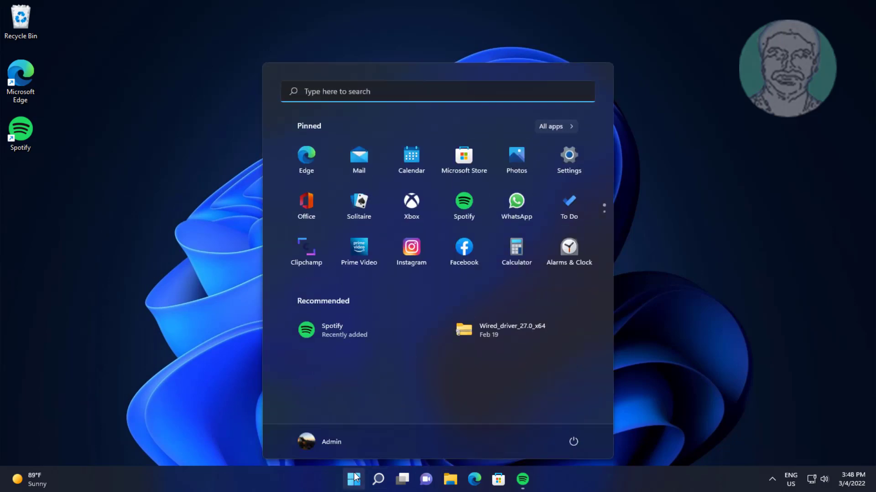
{"action": "left_click", "coordinate": [574, 442]}
{"action": "left_click", "coordinate": [586, 418]}
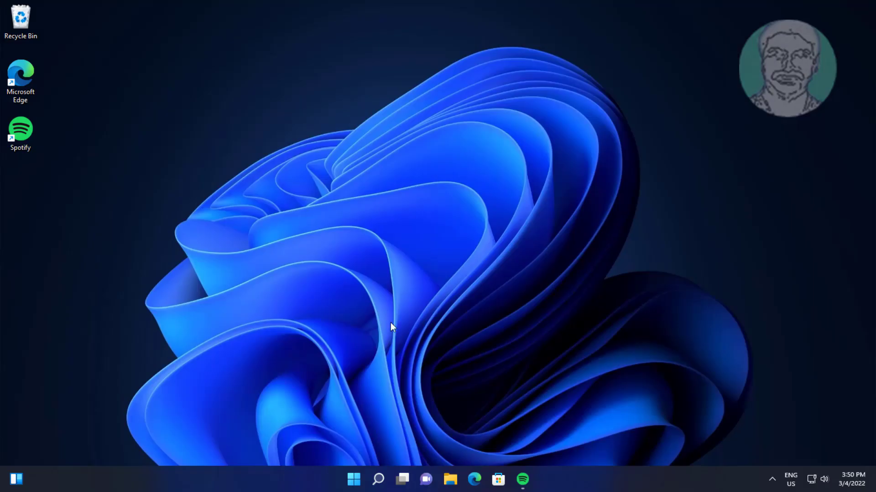
- Find Command Prompt via search and run it as administrator, approving the UAC prompt
{"action": "left_click", "coordinate": [379, 478]}
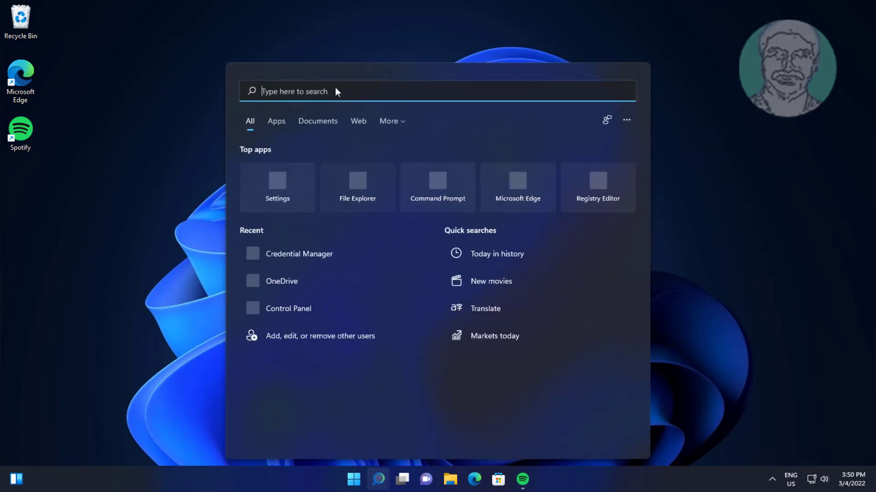
{"action": "type", "text": "cmd"}
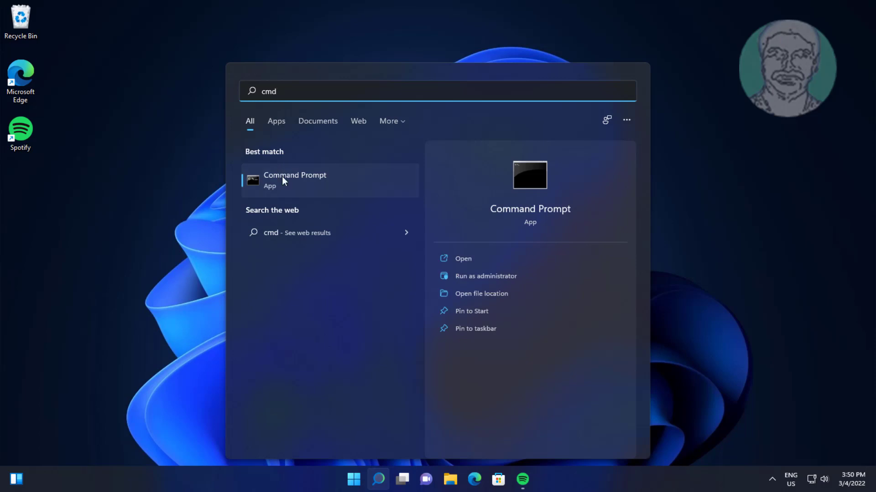
{"action": "right_click", "coordinate": [282, 176]}
{"action": "left_click", "coordinate": [329, 192]}
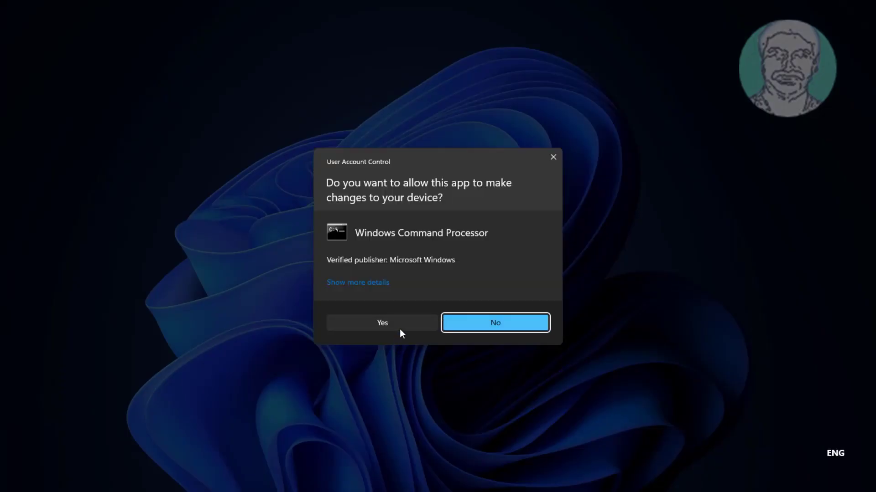
{"action": "left_click", "coordinate": [400, 327]}
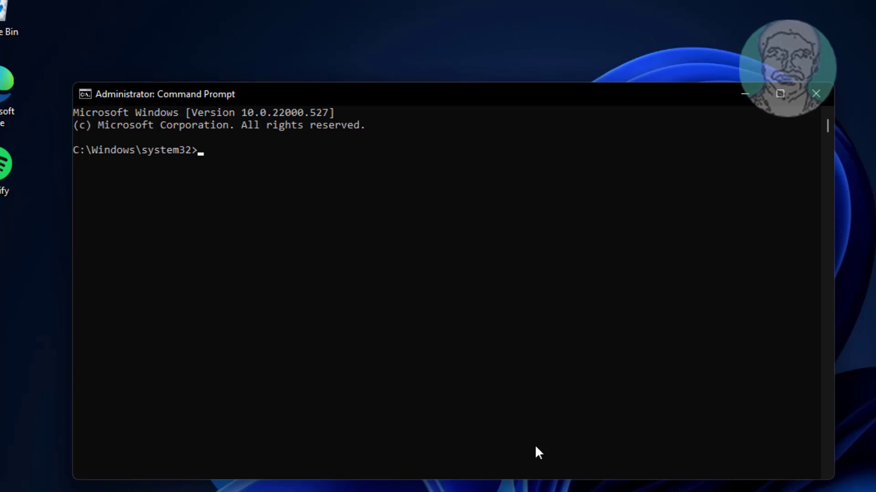
{"action": "type", "text": "sfc /"}
{"action": "type", "text": "scannow"}
- Run sfc /scannow in the elevated Command Prompt
{"action": "key", "text": "Return"}
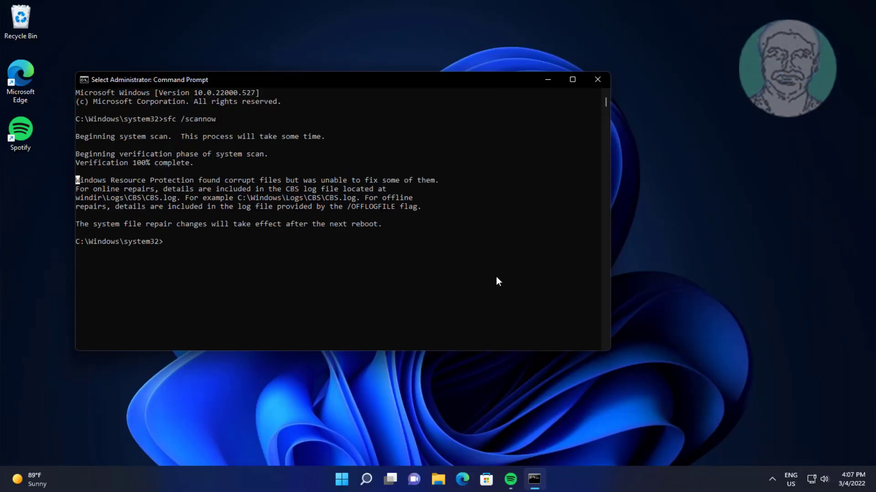
{"action": "type", "text": "di"}
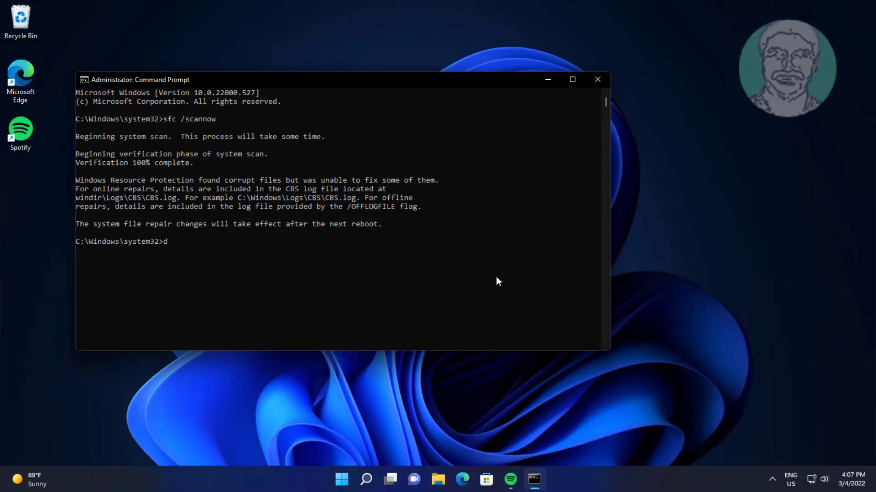
{"action": "type", "text": "sm /"}
{"action": "type", "text": "online /"}
{"action": "type", "text": "cleanup"}
{"action": "type", "text": "-image"}
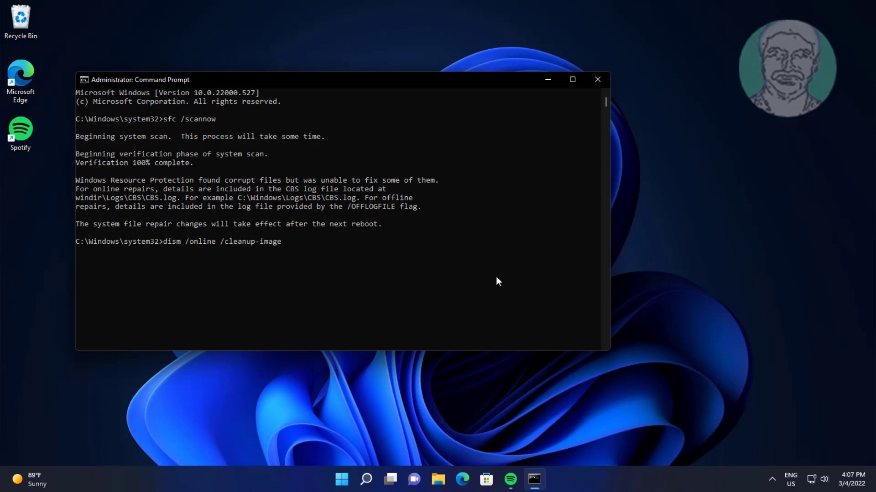
{"action": "type", "text": " /resto"}
{"action": "type", "text": "rehealth"}
- Run dism /online /cleanup-image /restorehealth, which fails at 60.2% with Error 3017
{"action": "key", "text": "Return"}
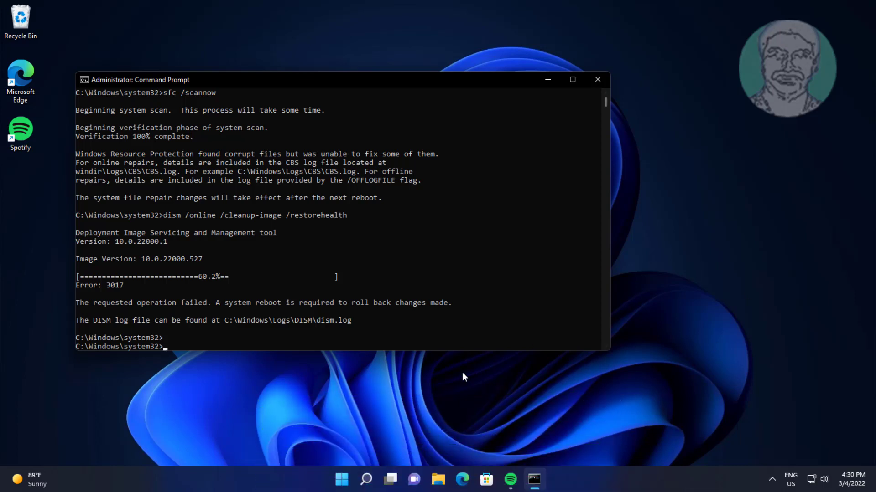
{"action": "type", "text": "exit"}
- Exit Command Prompt, then choose Restart from the Start menu's power options
{"action": "key", "text": "Return"}
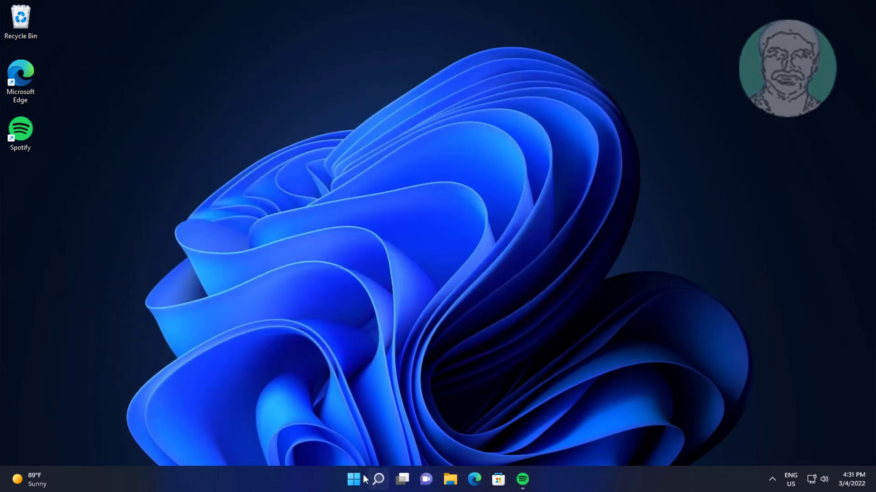
{"action": "left_click", "coordinate": [354, 479]}
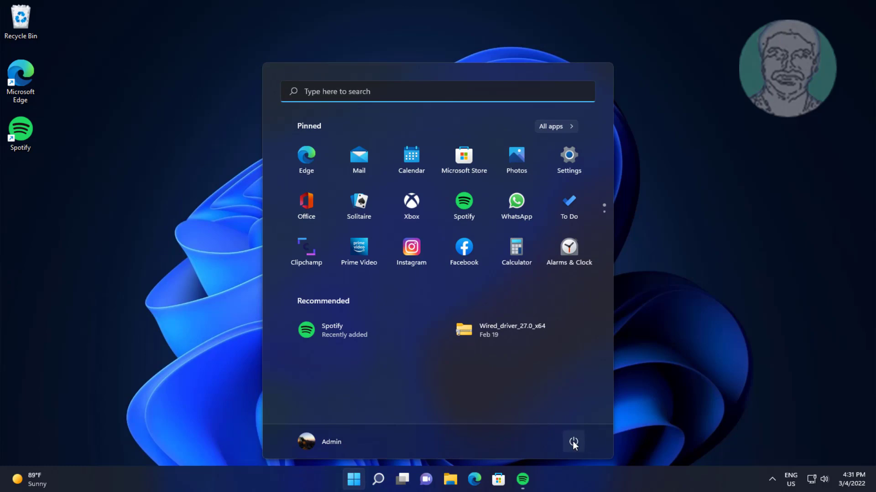
{"action": "left_click", "coordinate": [573, 441]}
{"action": "left_click", "coordinate": [577, 423]}
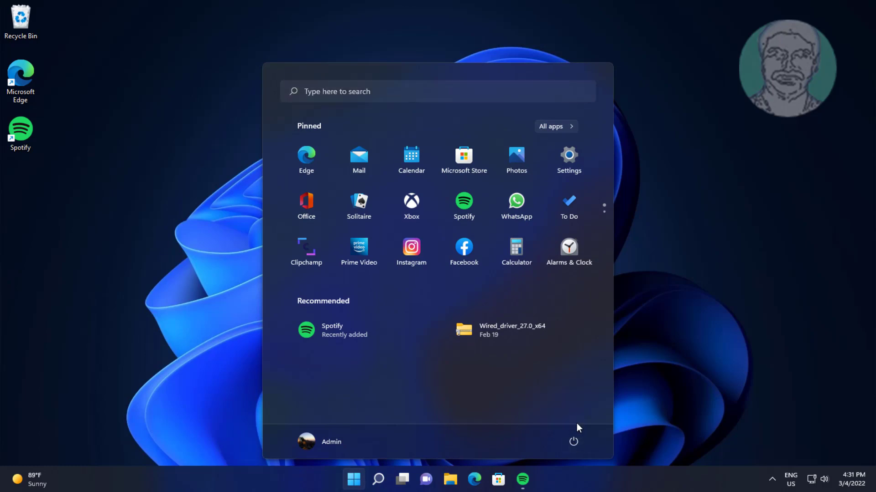